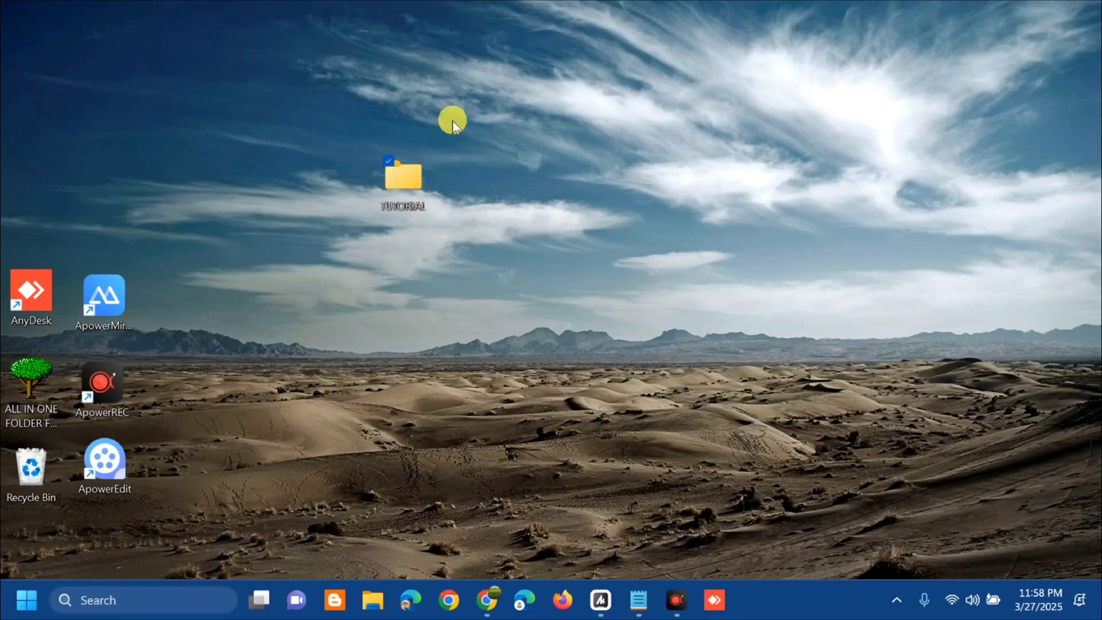
- Show the TUTORIAL folder's Security permissions listing SYSTEM, the user account and Administrators
{"action": "right_click", "coordinate": [404, 175]}
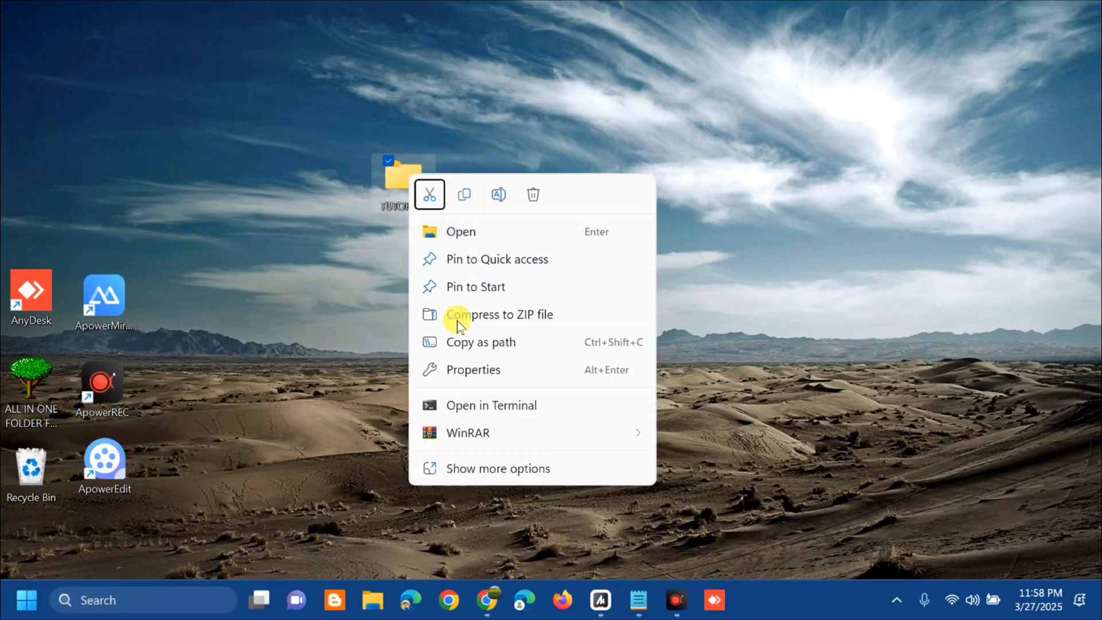
{"action": "left_click", "coordinate": [465, 371]}
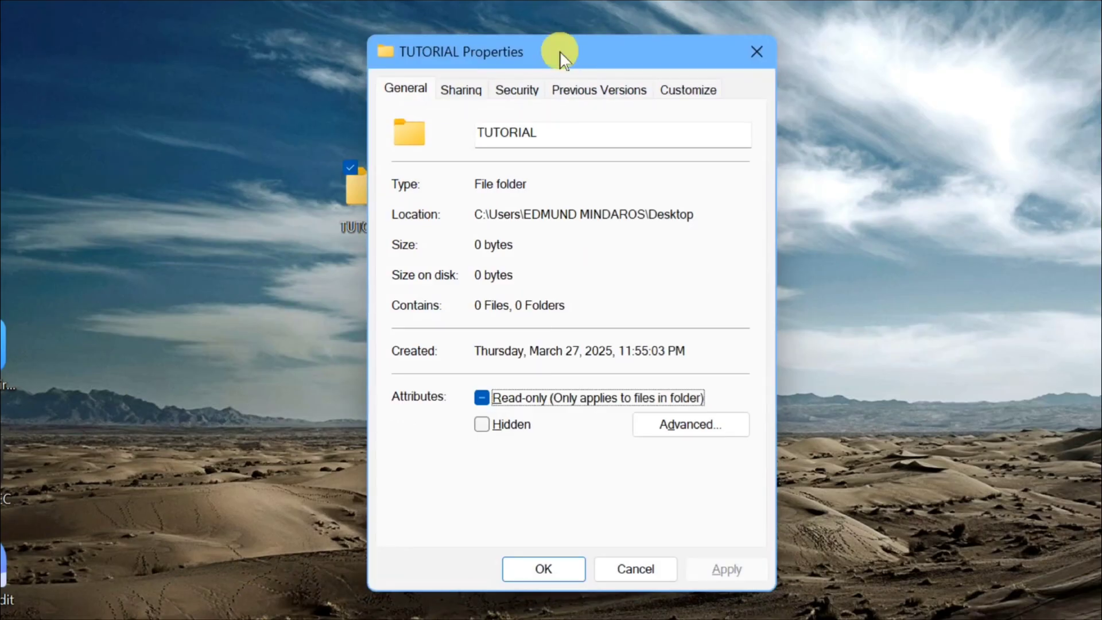
{"action": "left_click", "coordinate": [523, 91]}
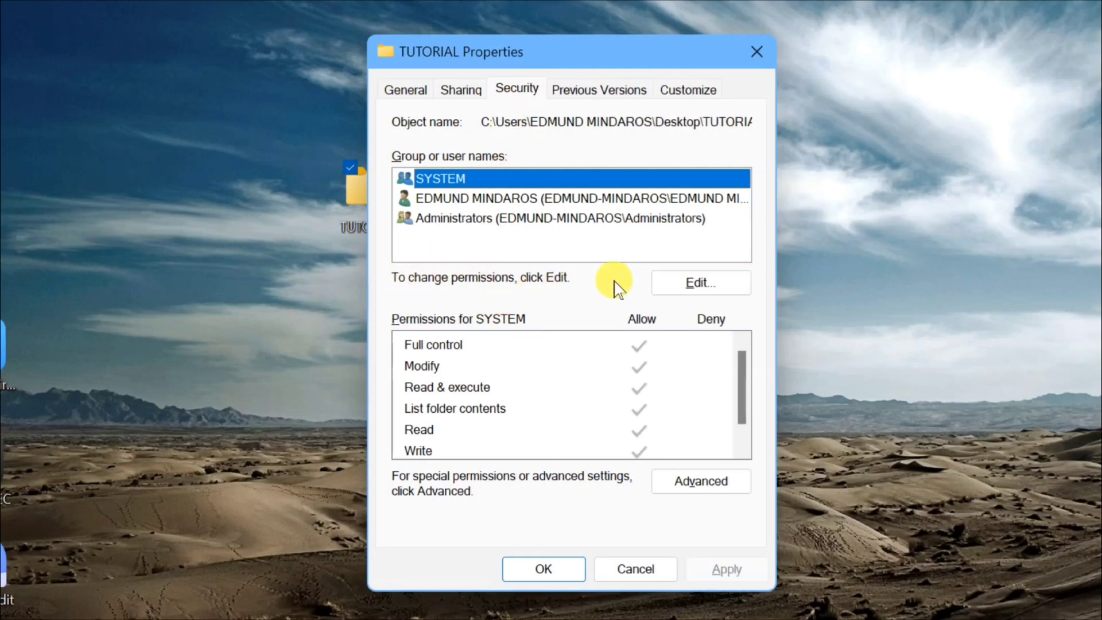
- Confirm the personal user account has Full control on TUTORIAL and close its properties
{"action": "left_click", "coordinate": [701, 291]}
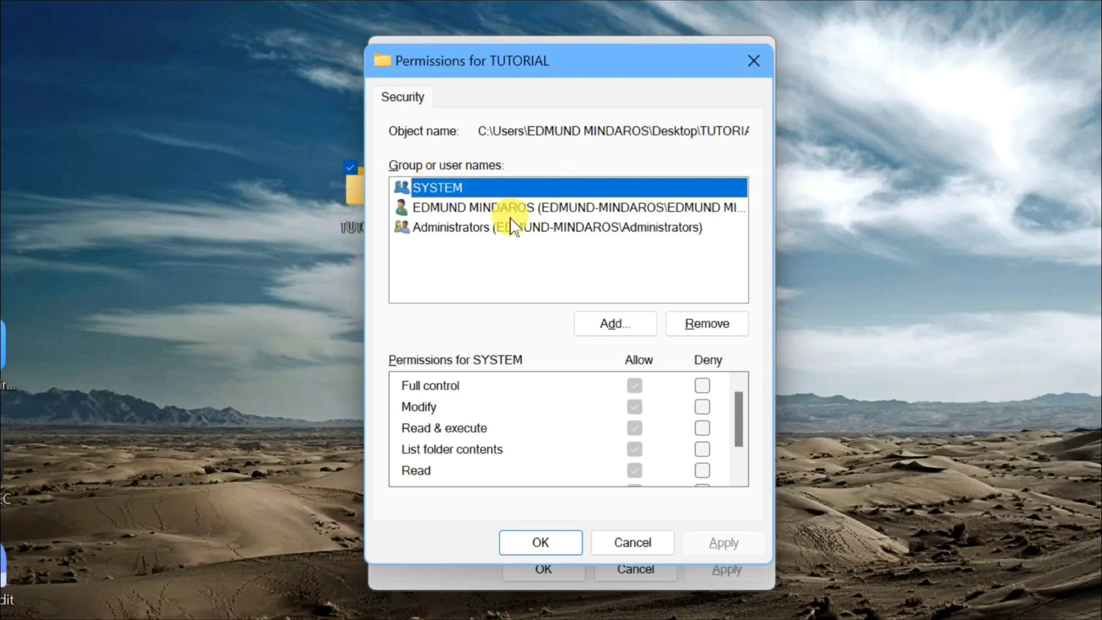
{"action": "left_click", "coordinate": [555, 208]}
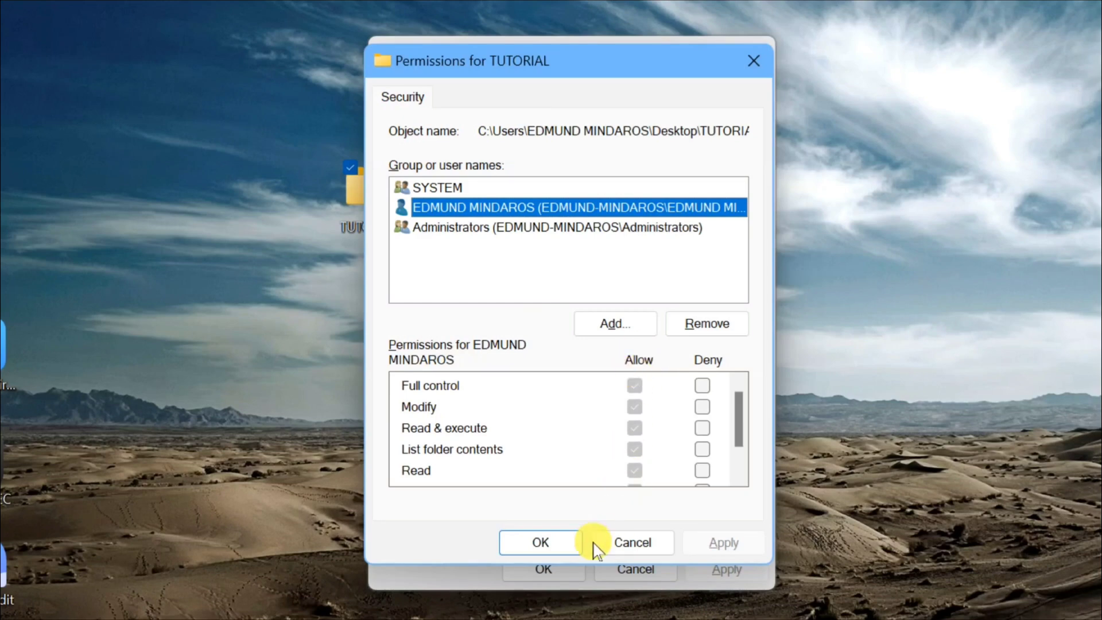
{"action": "left_click", "coordinate": [541, 541]}
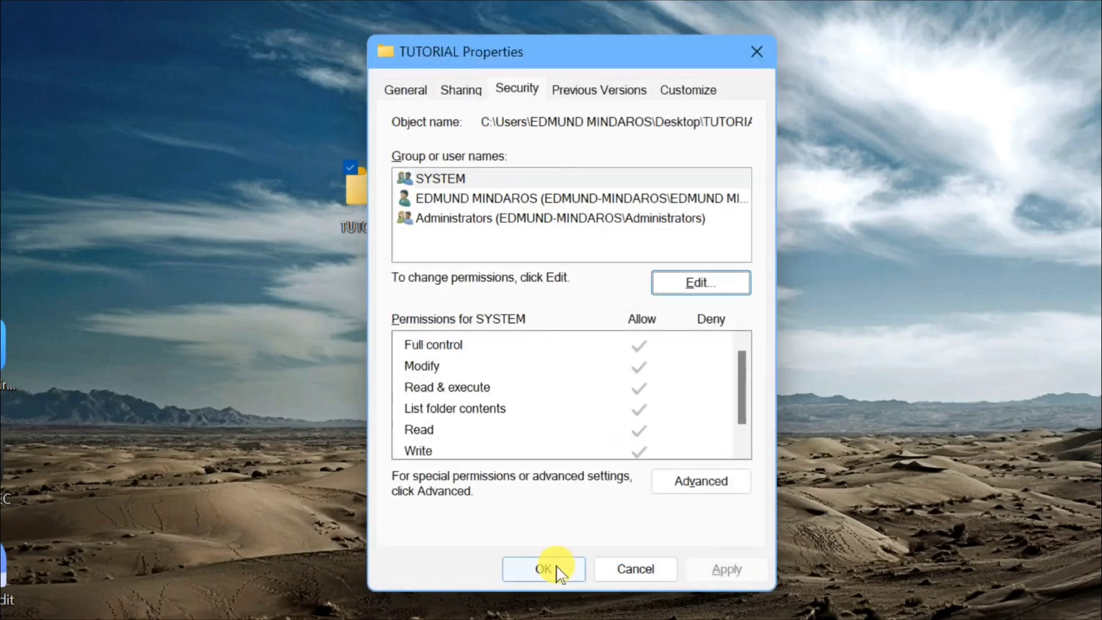
{"action": "left_click", "coordinate": [552, 568]}
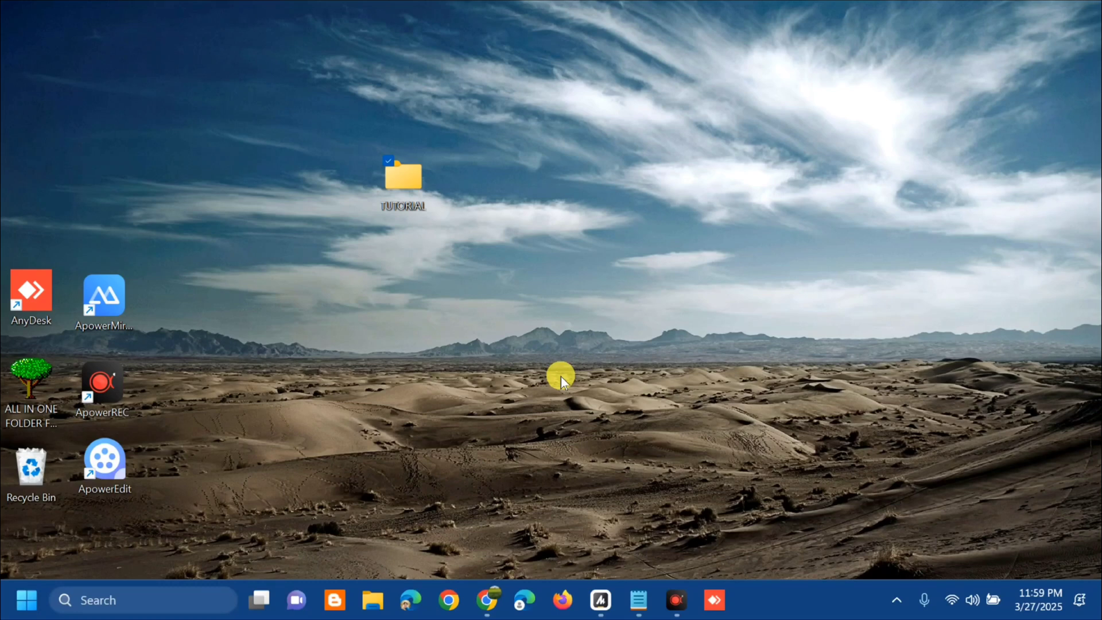
- Launch Windows Security from Start search to its Security at a glance overview
{"action": "left_click", "coordinate": [24, 594]}
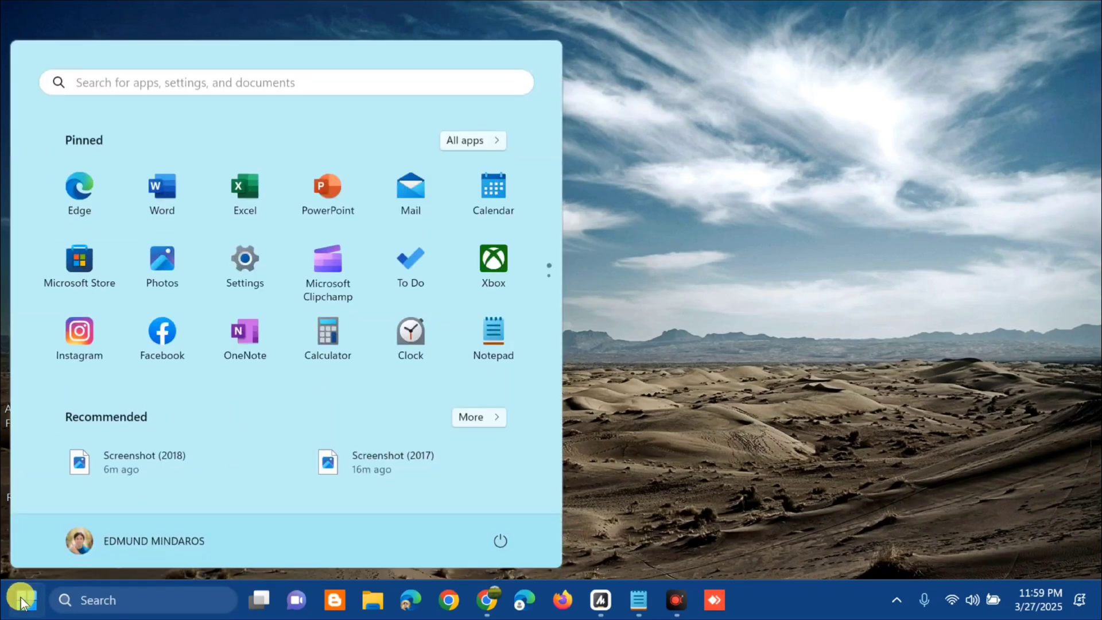
{"action": "left_click", "coordinate": [154, 86]}
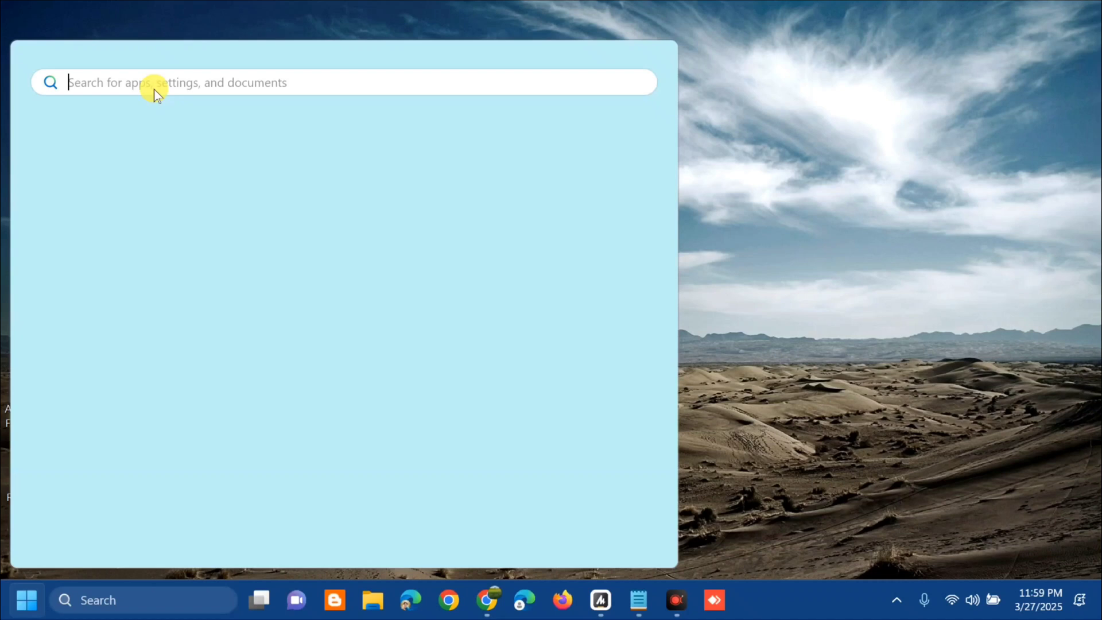
{"action": "type", "text": "WIND"}
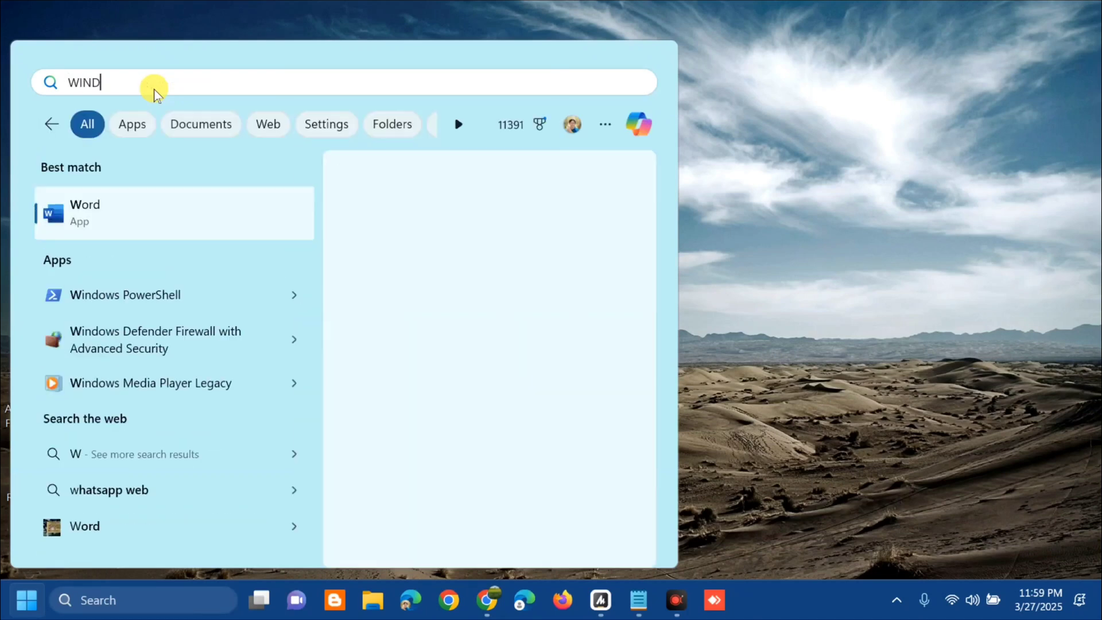
{"action": "type", "text": "OWS SECURI"}
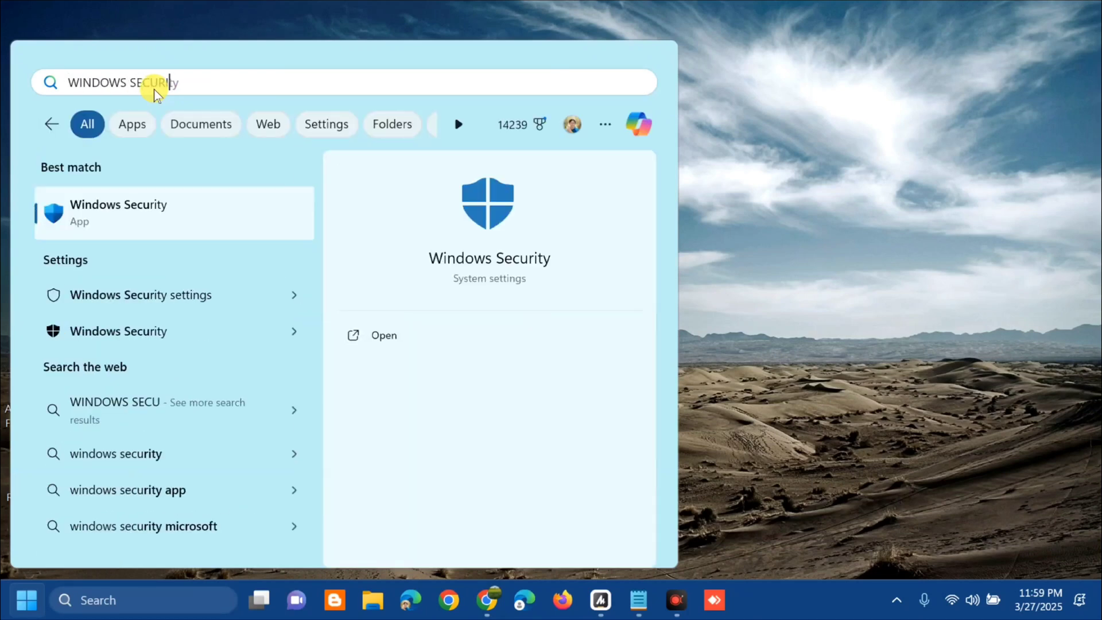
{"action": "type", "text": "TY"}
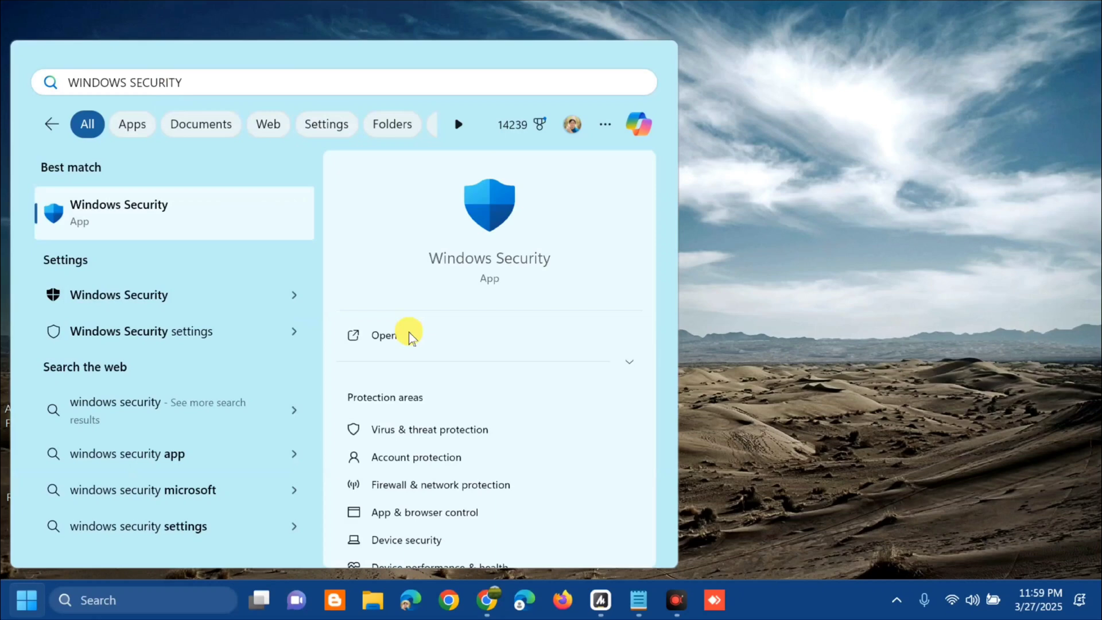
{"action": "left_click", "coordinate": [387, 342]}
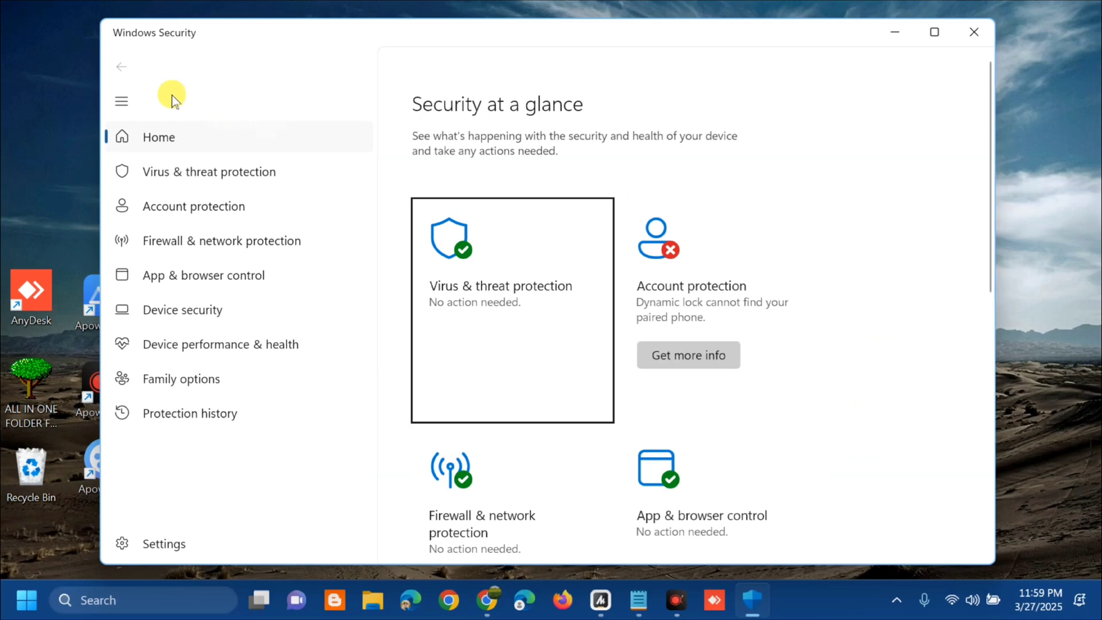
- Reach the Virus & threat protection settings down to Controlled folder access
{"action": "left_click", "coordinate": [197, 178]}
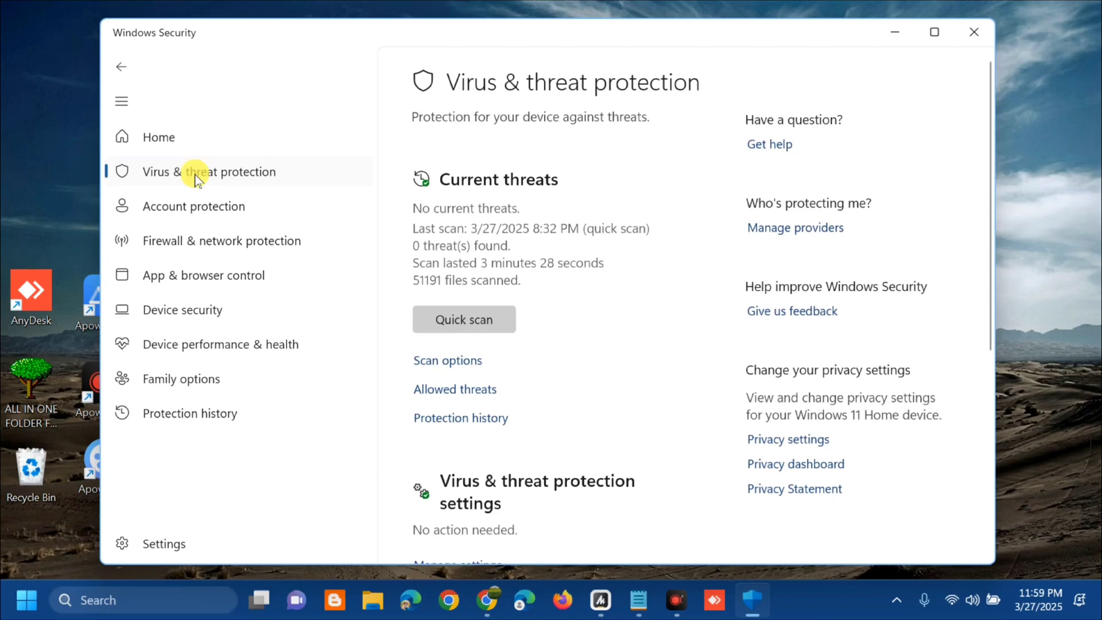
{"action": "scroll", "coordinate": [644, 279], "scroll_direction": "down", "scroll_amount": 2}
{"action": "scroll", "coordinate": [643, 279], "scroll_direction": "down", "scroll_amount": 3}
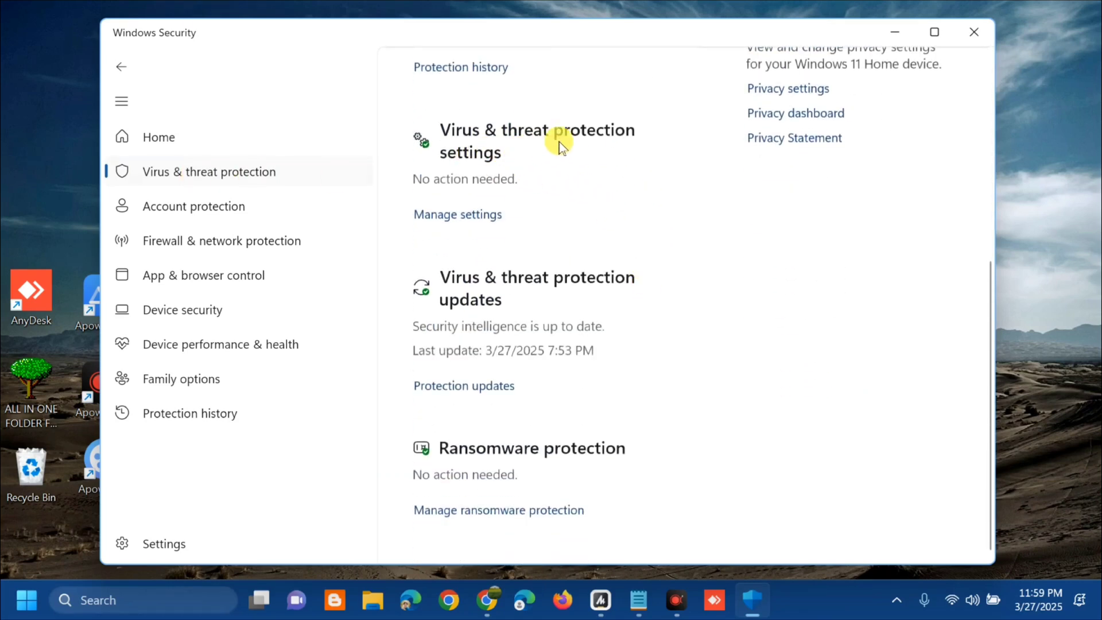
{"action": "left_click", "coordinate": [466, 222]}
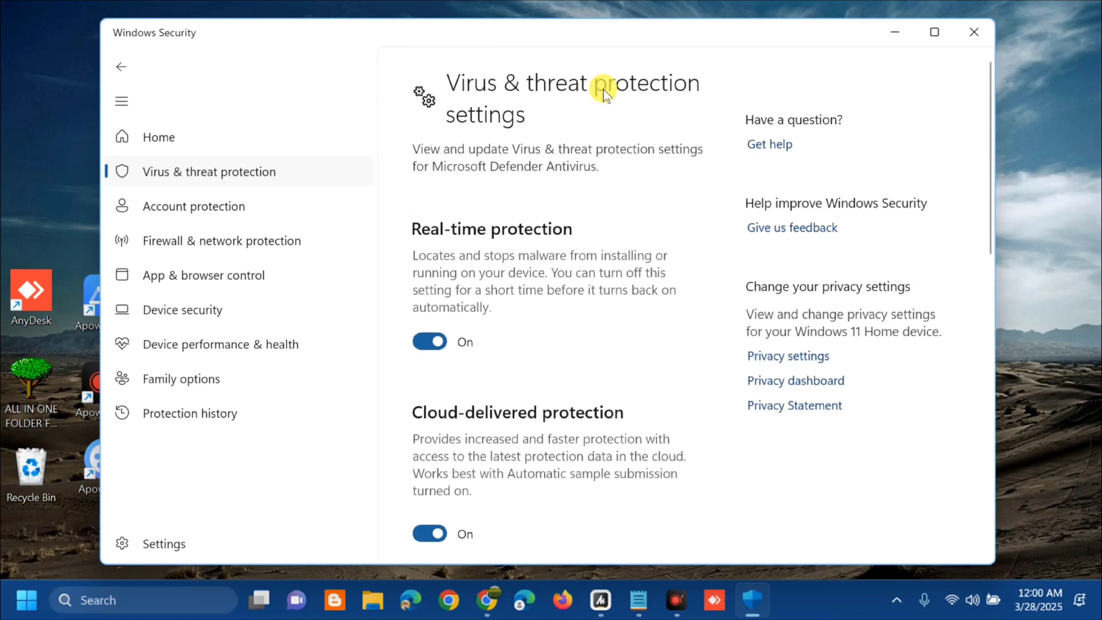
{"action": "scroll", "coordinate": [670, 267], "scroll_direction": "down", "scroll_amount": 2}
{"action": "scroll", "coordinate": [669, 288], "scroll_direction": "down", "scroll_amount": 5}
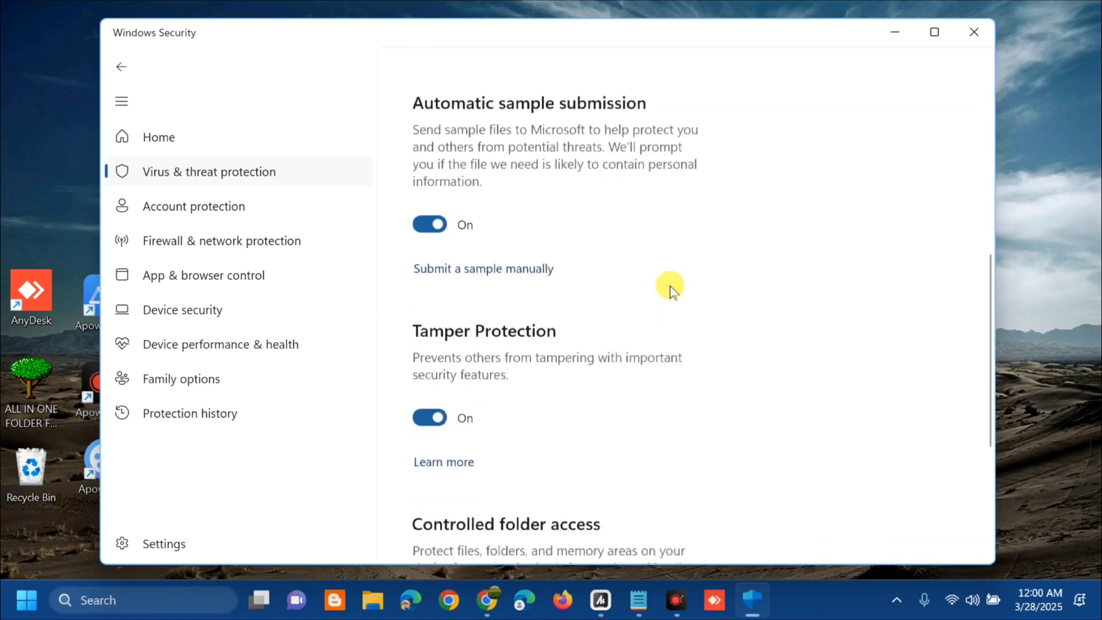
{"action": "scroll", "coordinate": [669, 288], "scroll_direction": "down", "scroll_amount": 3}
{"action": "scroll", "coordinate": [669, 288], "scroll_direction": "down", "scroll_amount": 1}
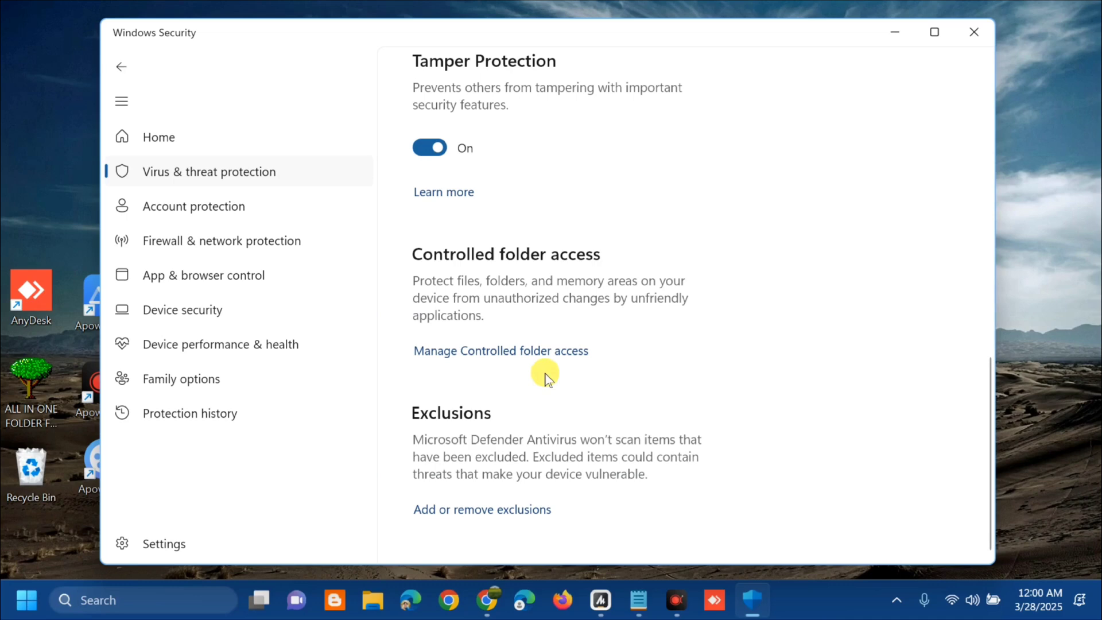
- Leave Controlled folder access switched off and close Windows Security
{"action": "left_click", "coordinate": [497, 354]}
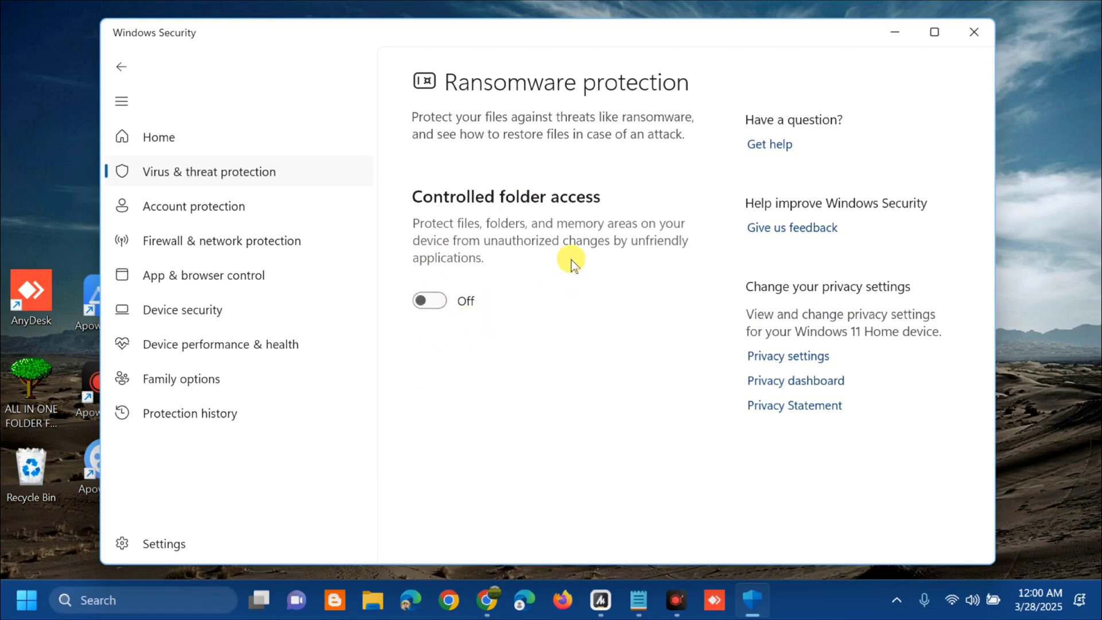
{"action": "left_click", "coordinate": [974, 33]}
{"action": "left_click", "coordinate": [26, 600]}
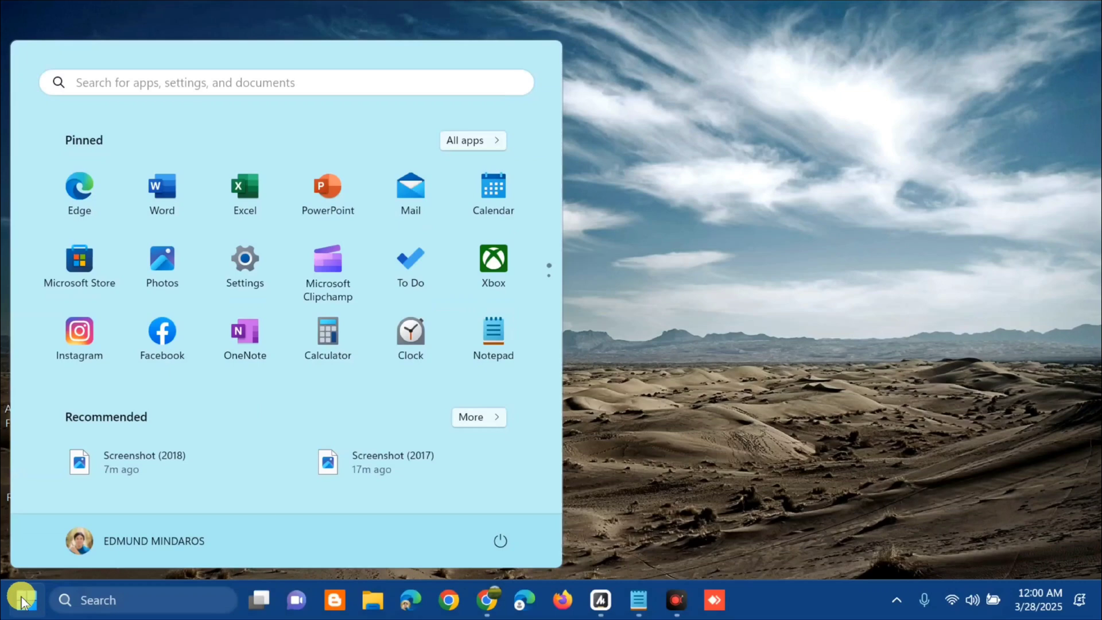
{"action": "left_click", "coordinate": [499, 542]}
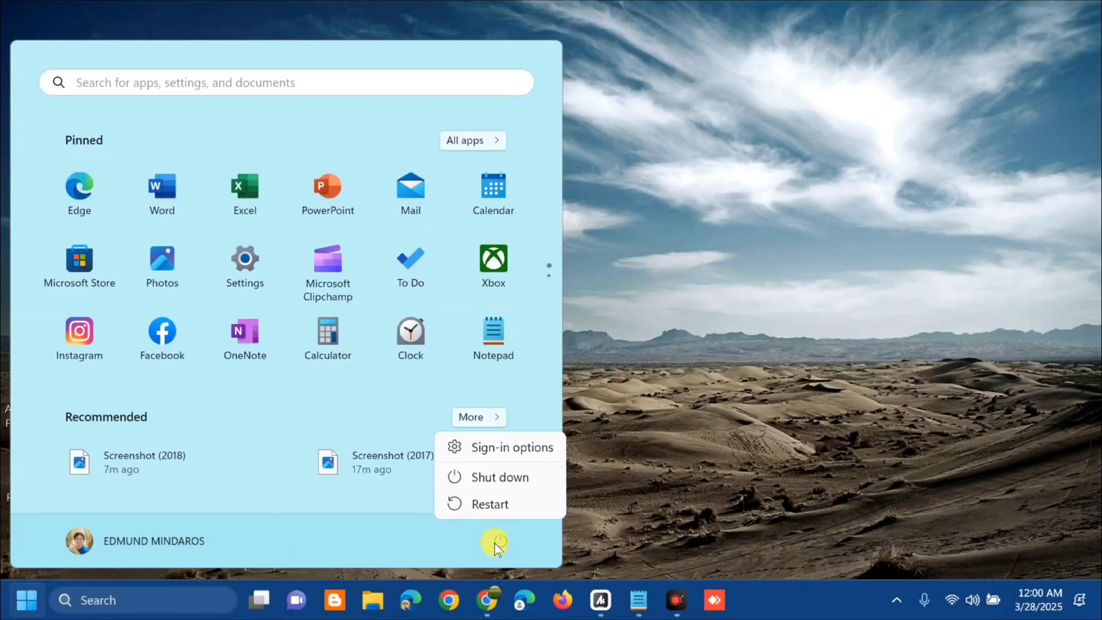
{"action": "left_click", "coordinate": [790, 364]}
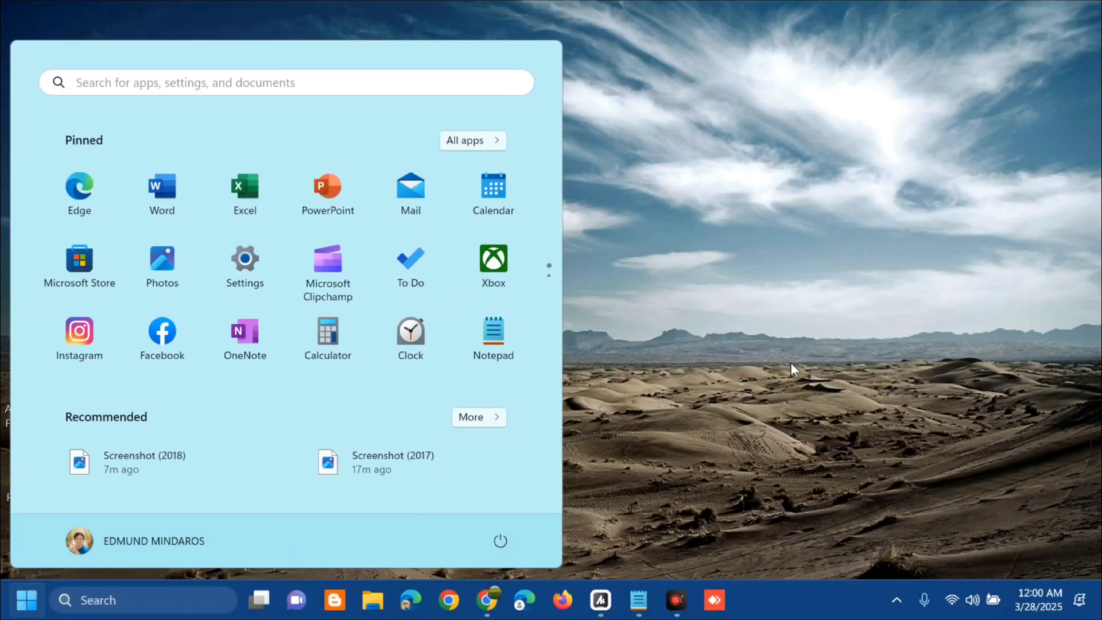
{"action": "left_click", "coordinate": [791, 363]}
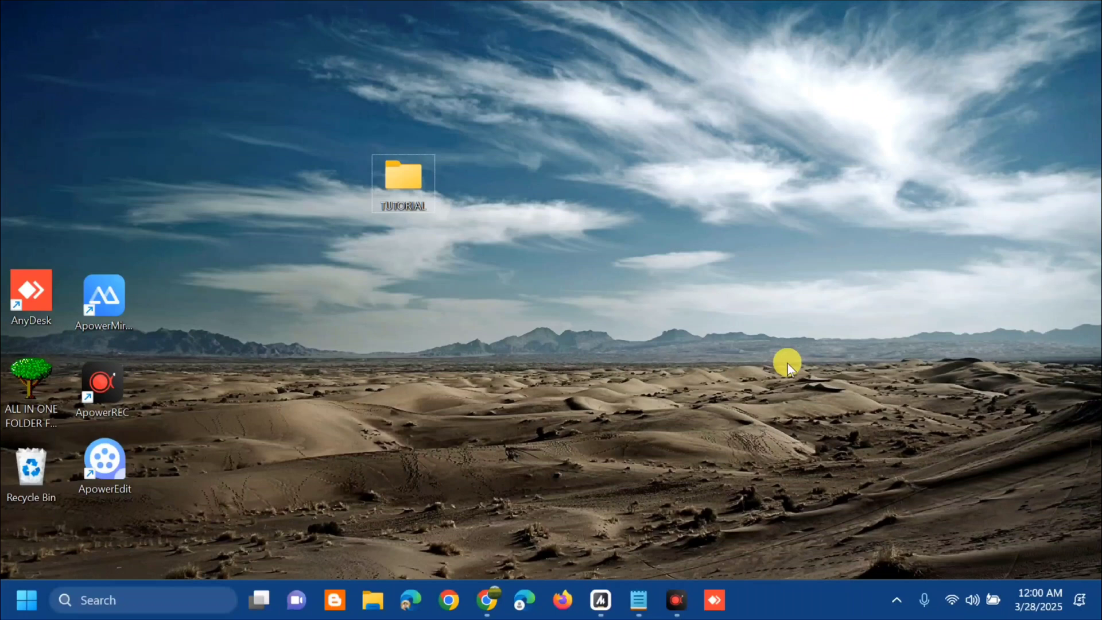